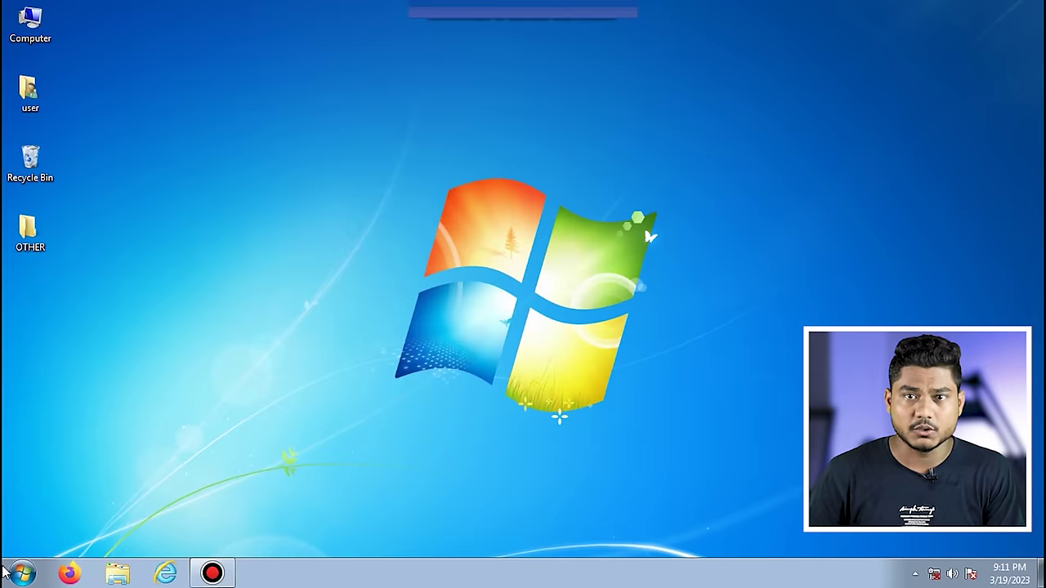
# Step: Open the Control Panel, try the Category view, and return to displaying all items as large icons
pyautogui.click(4, 572)
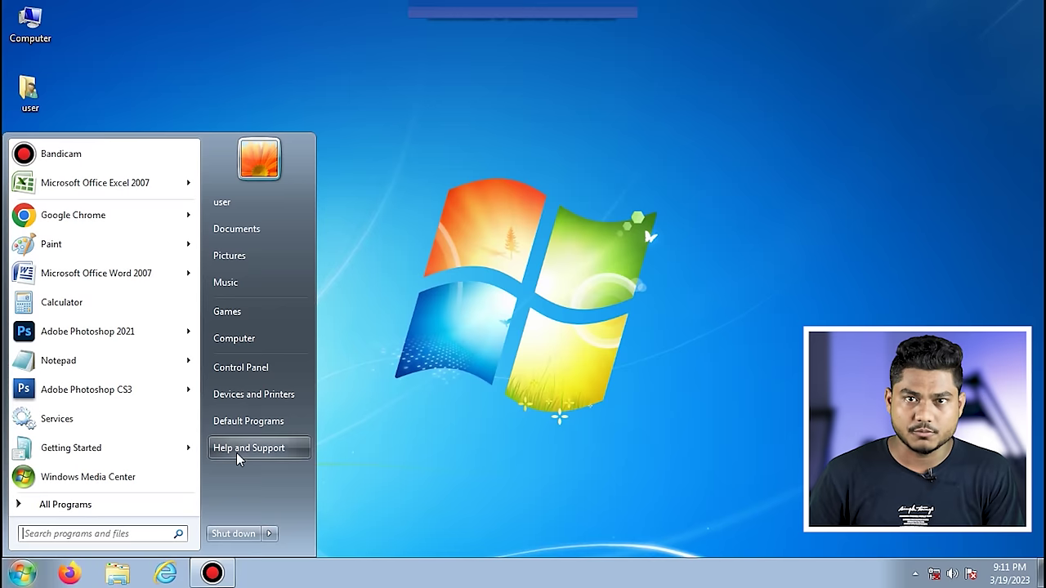
pyautogui.click(274, 368)
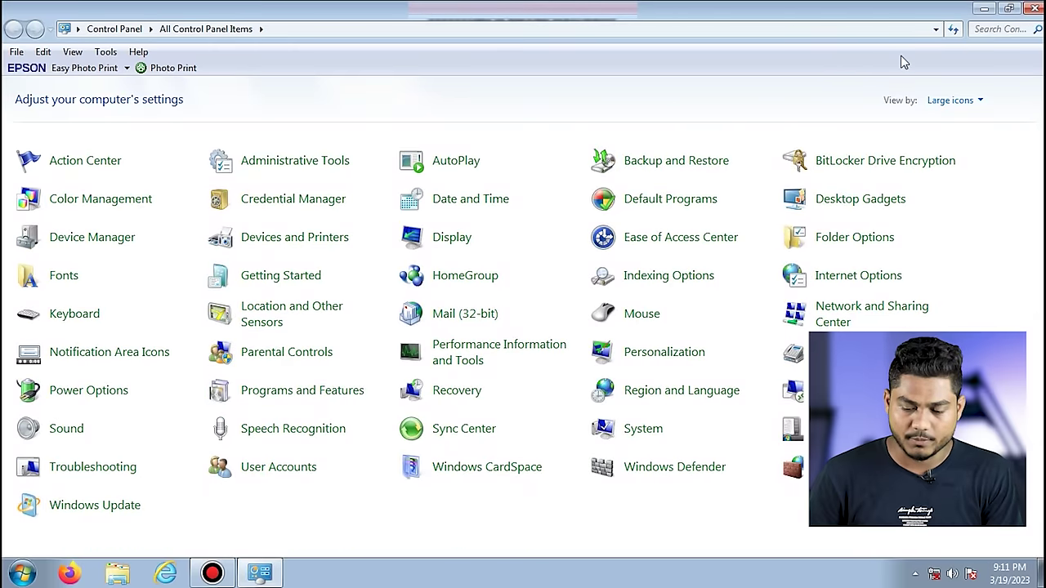
pyautogui.click(964, 102)
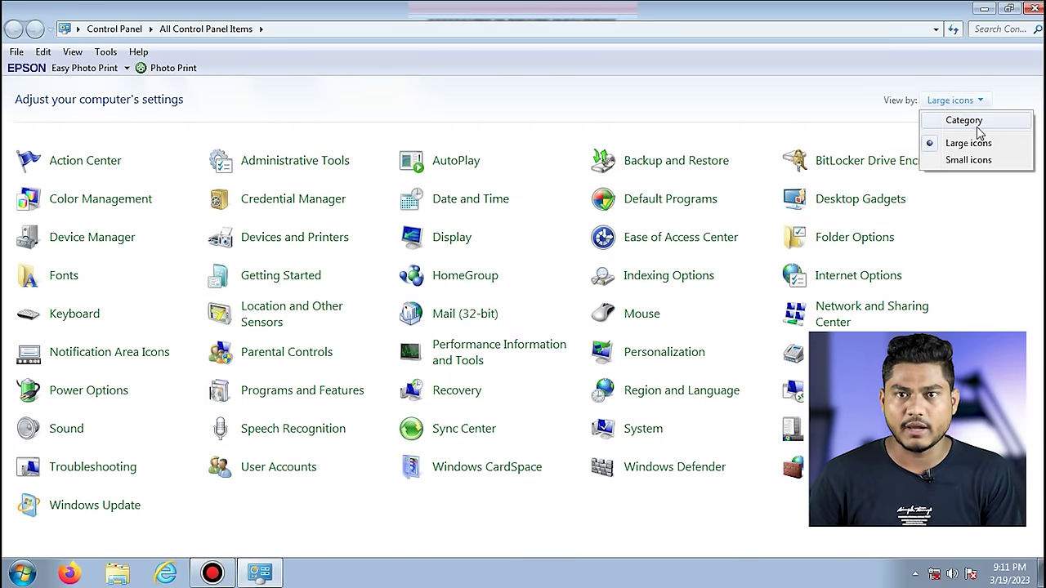
pyautogui.click(957, 121)
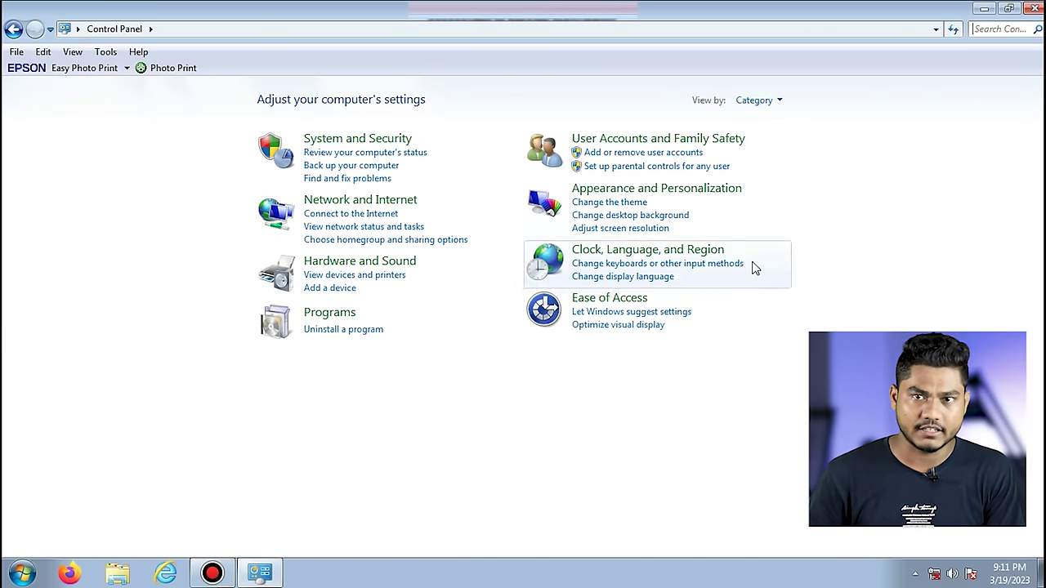
pyautogui.click(766, 101)
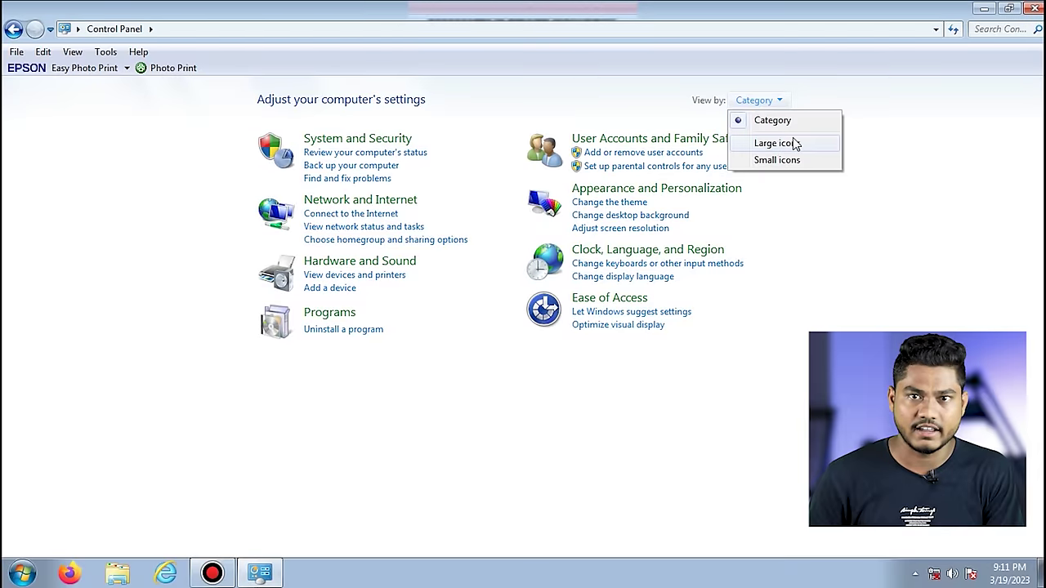
pyautogui.click(795, 144)
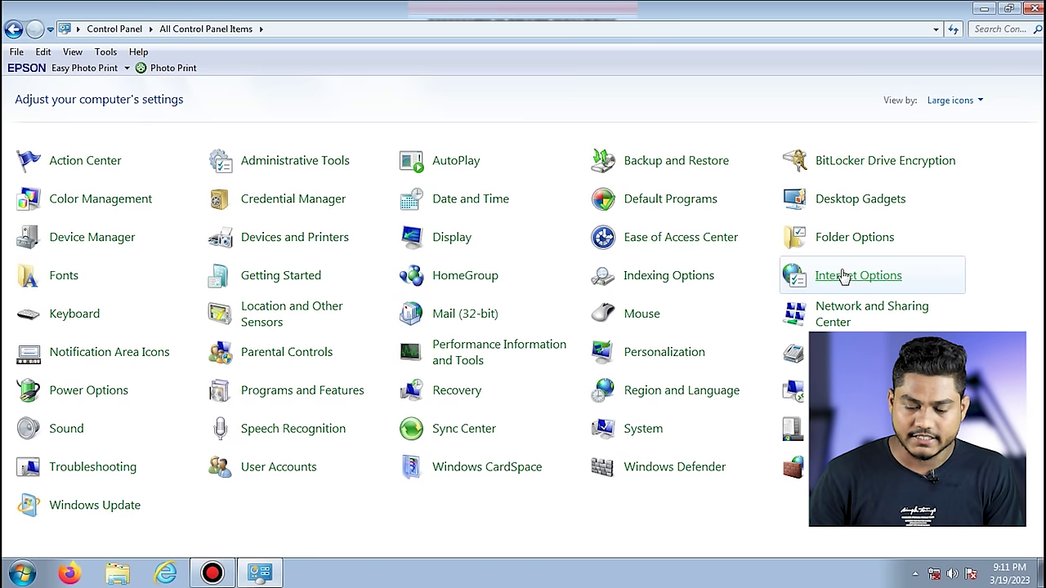
# Step: Open the LAN settings in Internet Options and accept them with automatic detection, configuration script and proxy server all off
pyautogui.click(889, 280)
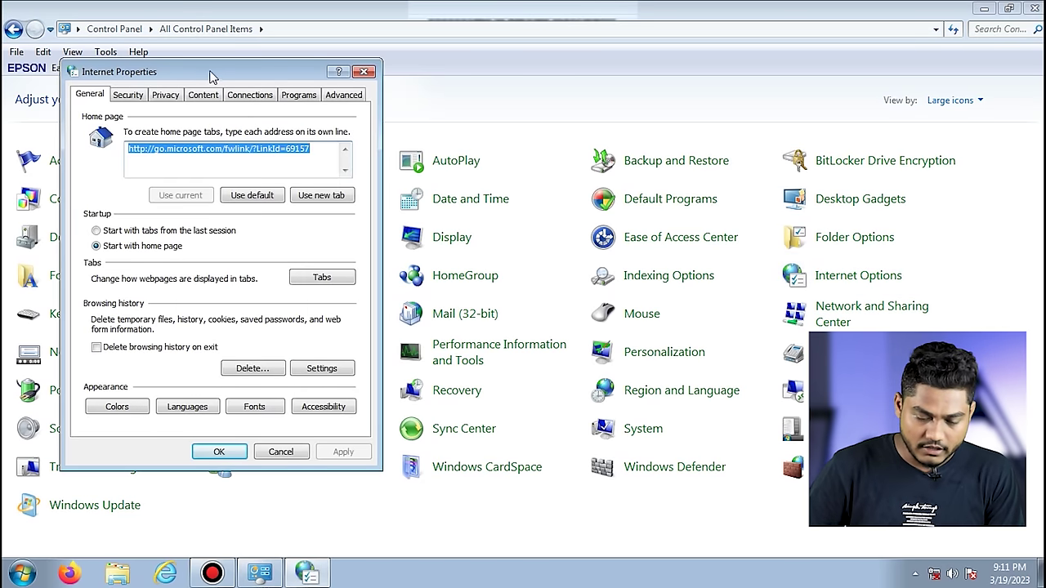
pyautogui.moveTo(210, 76); pyautogui.dragTo(488, 96)
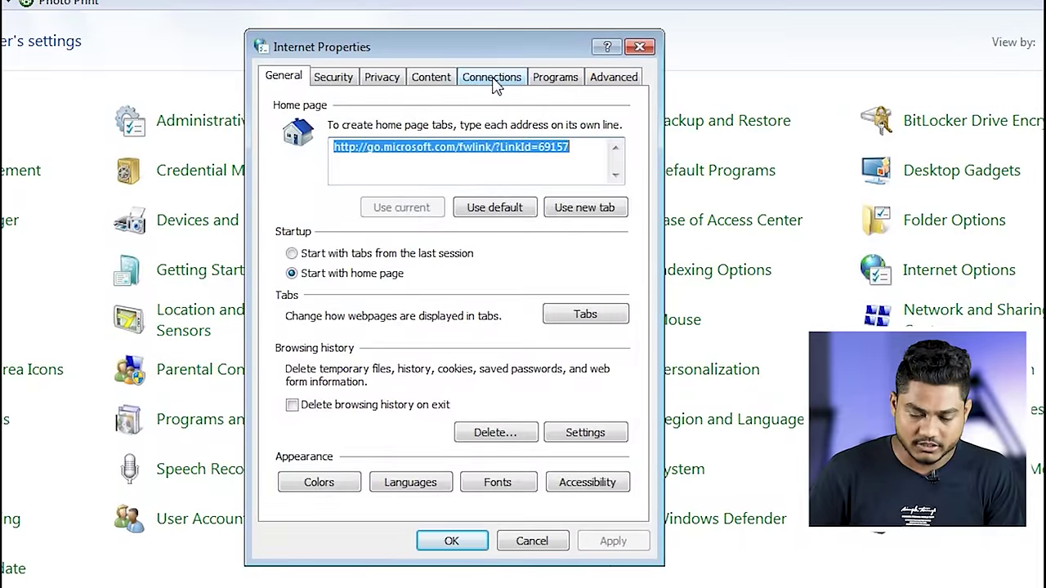
pyautogui.click(494, 82)
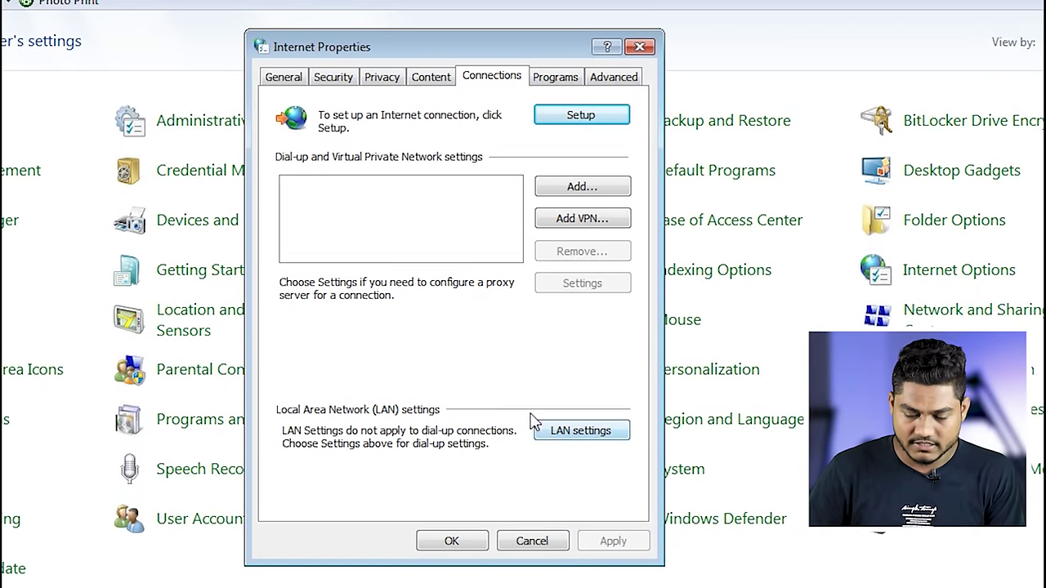
pyautogui.click(612, 432)
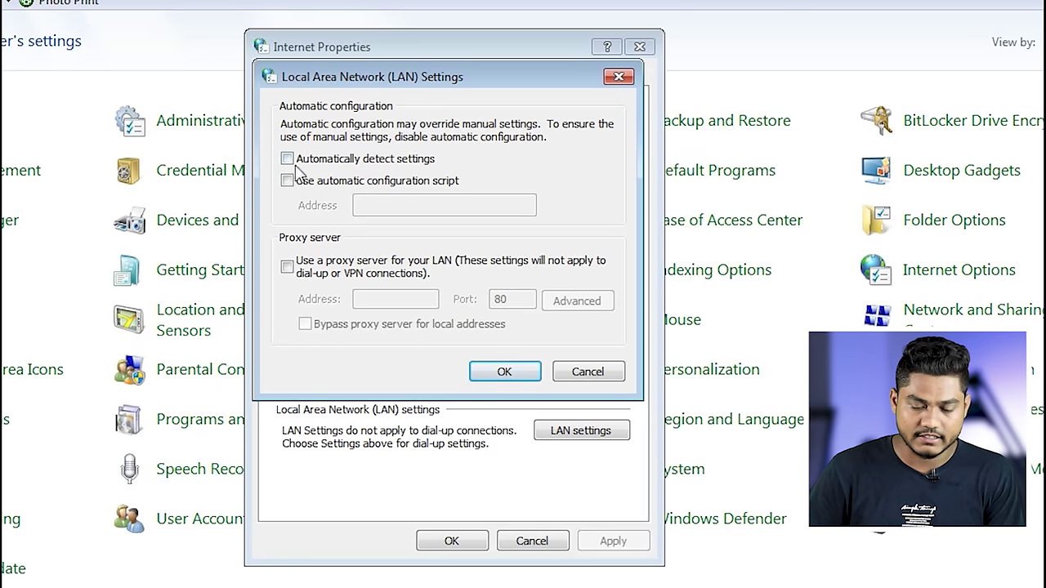
pyautogui.click(525, 369)
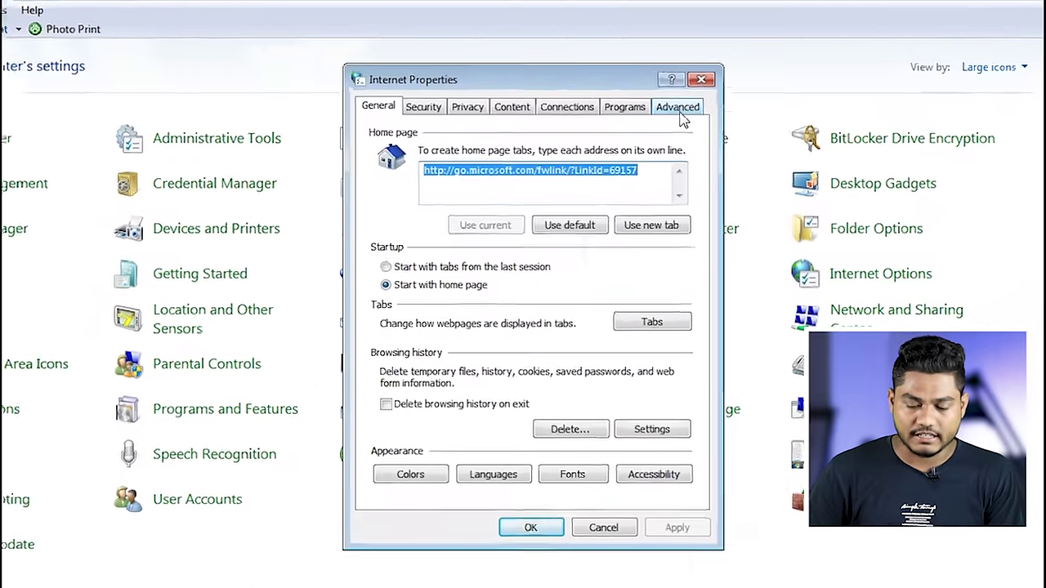
# Step: Reset all Internet Explorer settings without deleting personal settings, and close the Control Panel
pyautogui.click(680, 113)
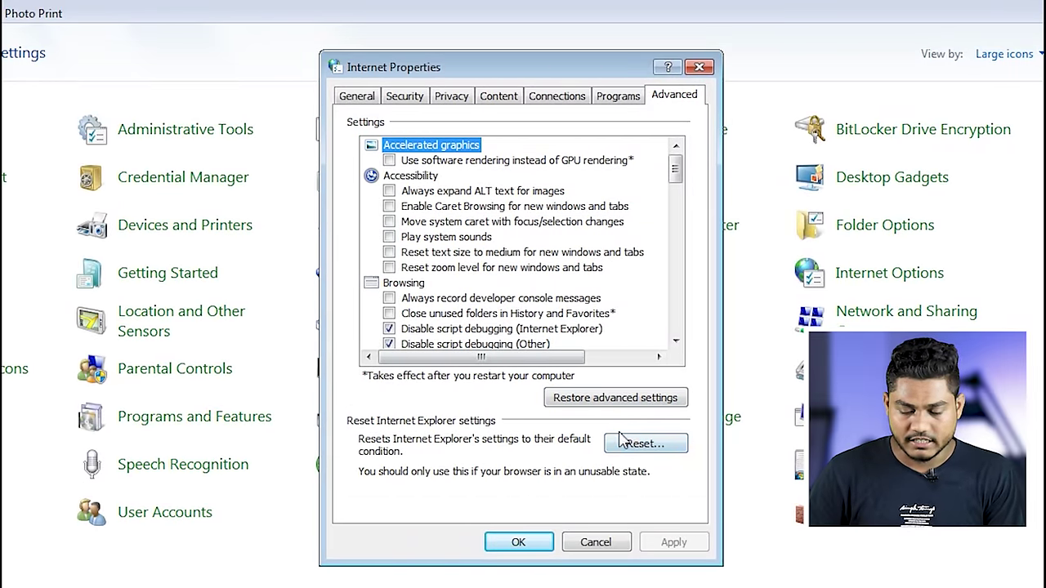
pyautogui.click(646, 445)
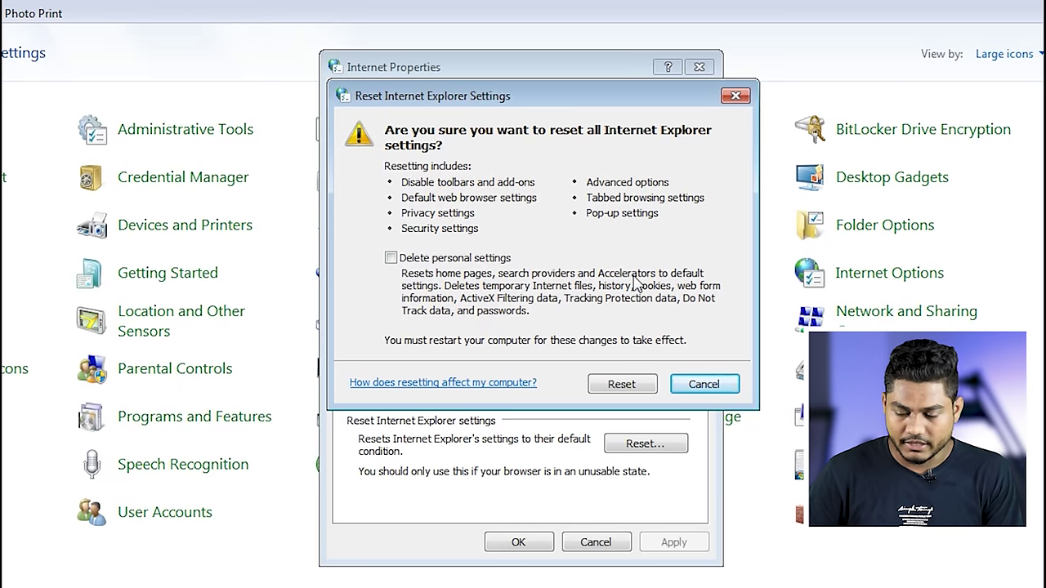
pyautogui.click(622, 386)
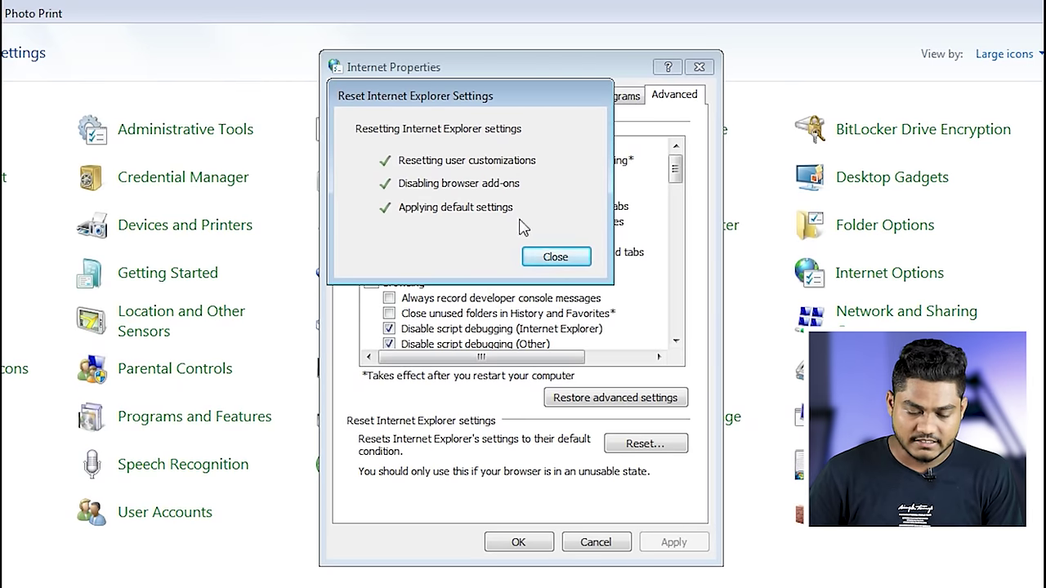
pyautogui.click(556, 258)
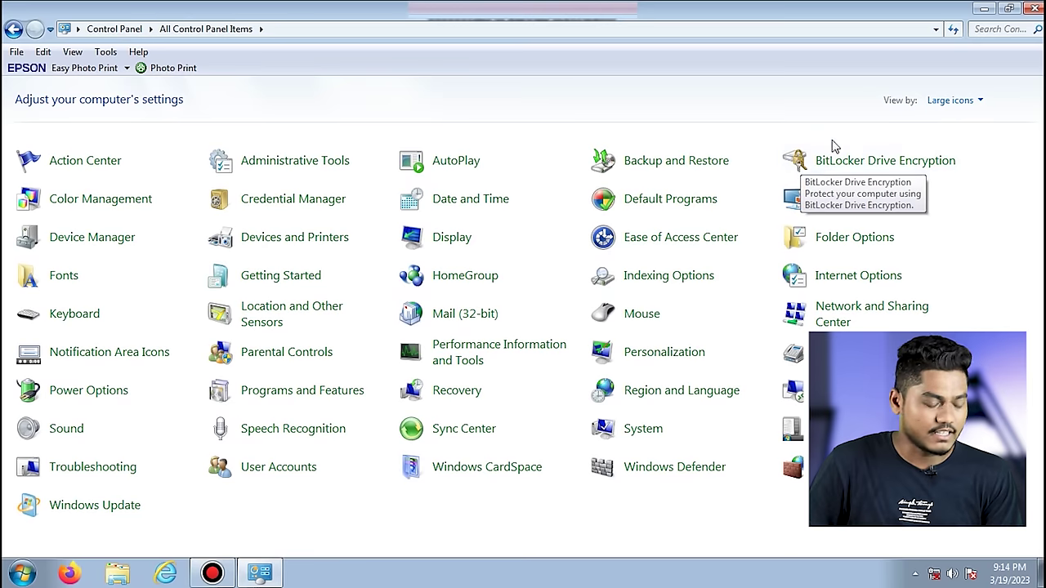
pyautogui.click(1035, 10)
# Step: Open the Network and Sharing Center and display the computer's network adapters
pyautogui.click(934, 574)
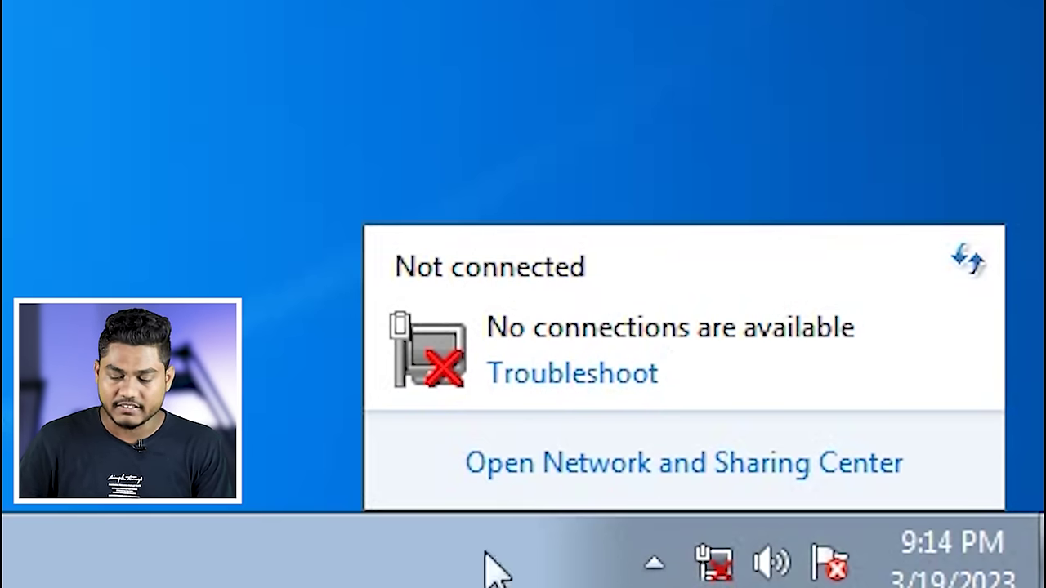
pyautogui.click(719, 555)
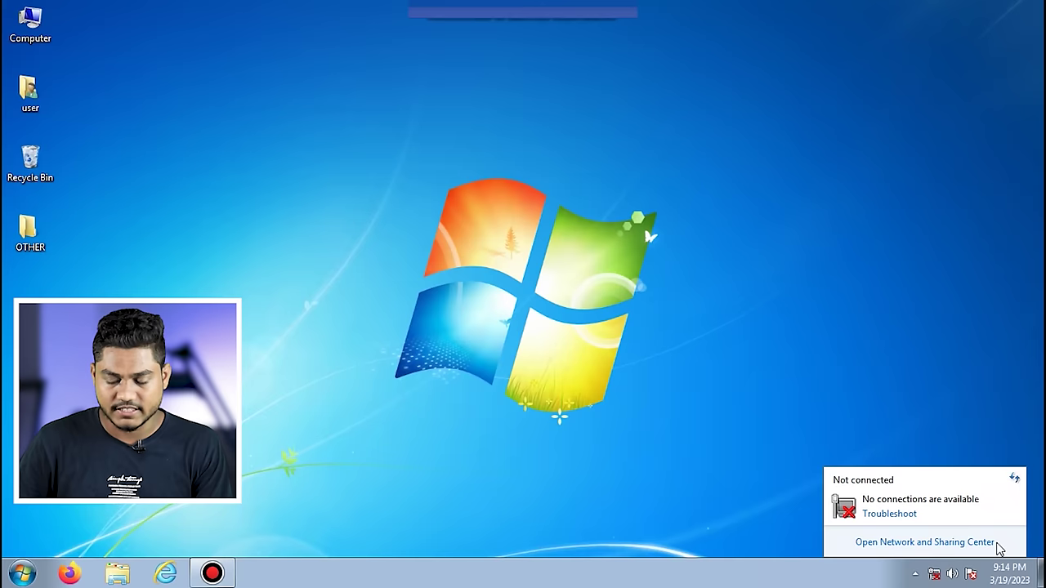
pyautogui.click(841, 464)
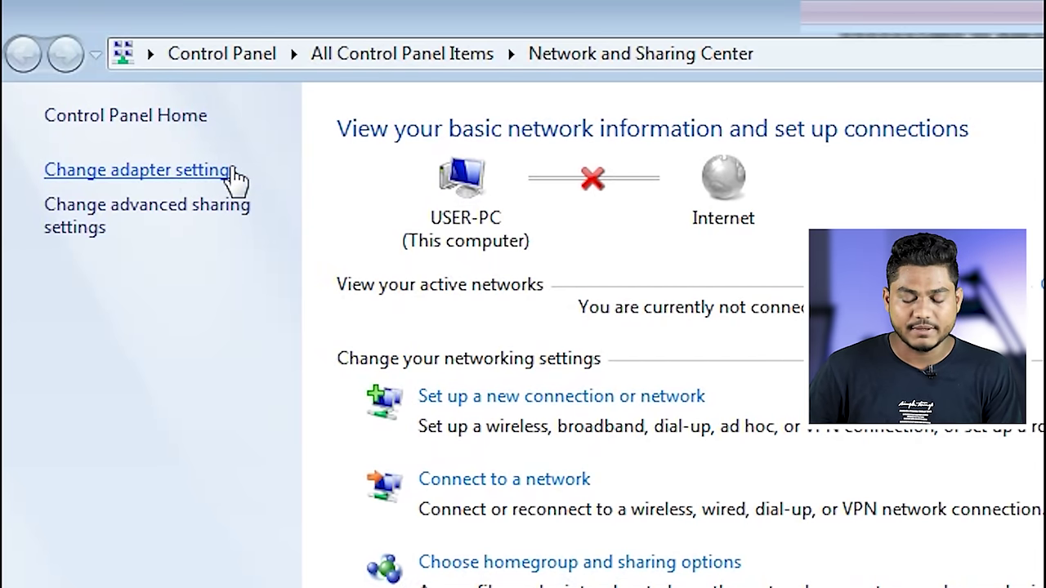
pyautogui.click(228, 181)
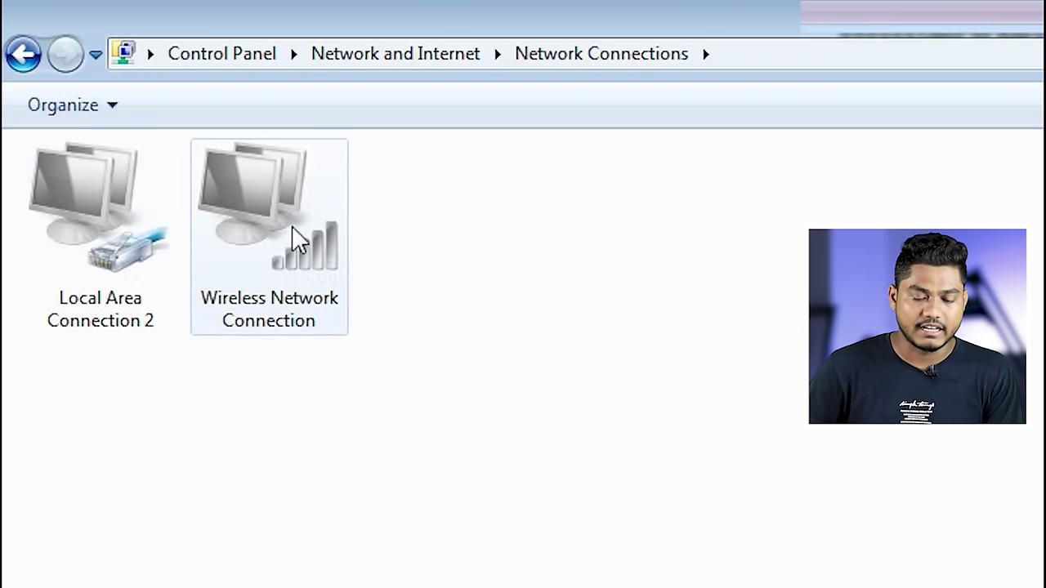
# Step: Enable the Local Area Connection 2 network adapter
pyautogui.click(82, 215)
pyautogui.rightClick(87, 219)
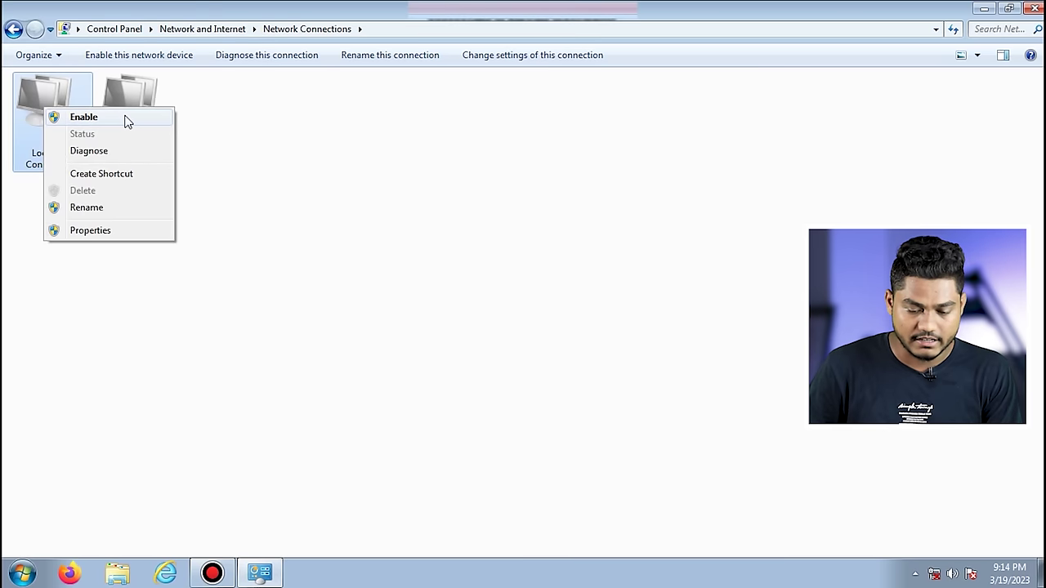
pyautogui.click(83, 117)
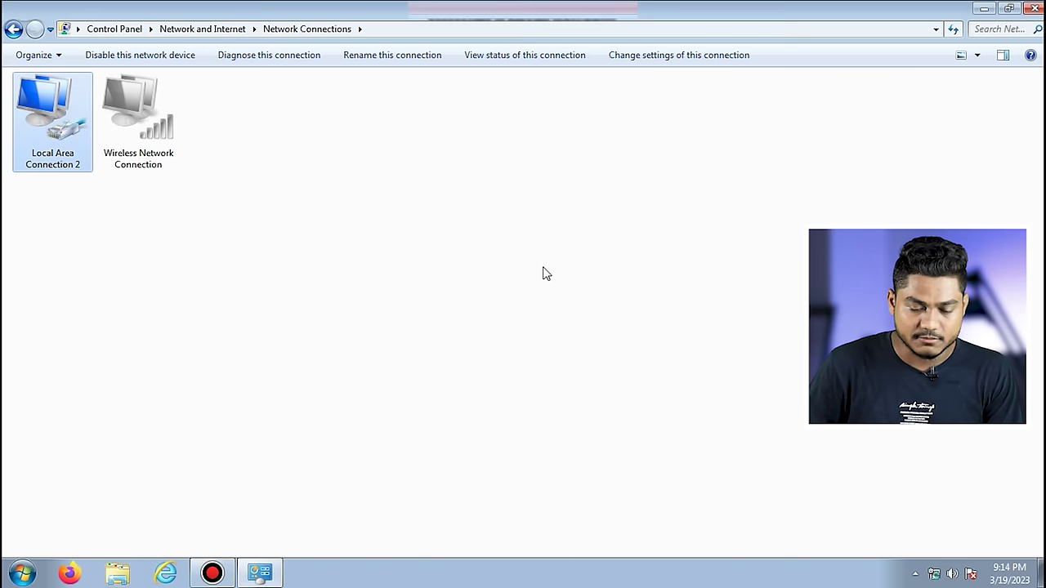
# Step: Enable the Wireless Network Connection adapter and check the available networks
pyautogui.click(152, 111)
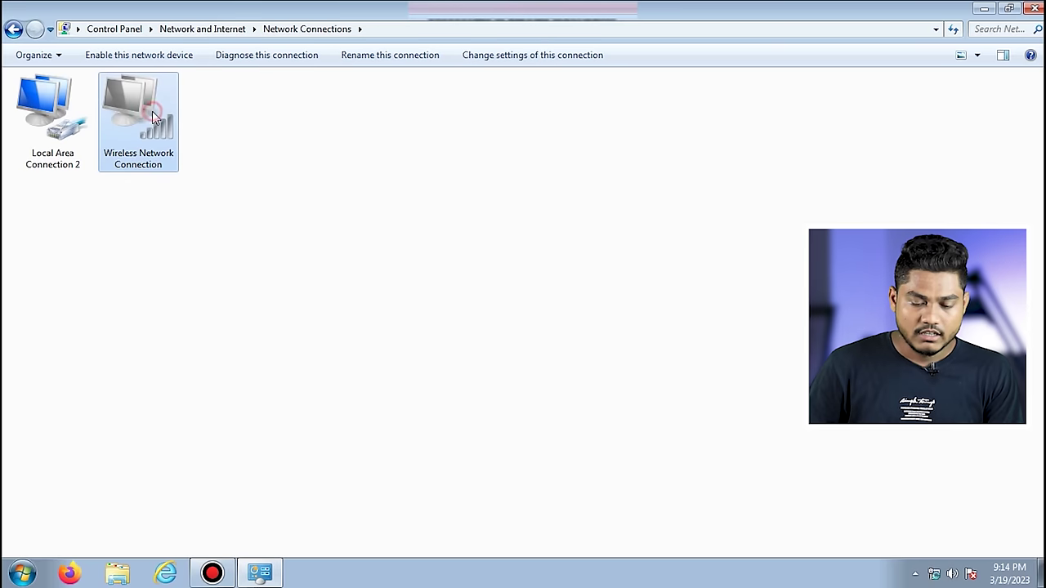
pyautogui.rightClick(152, 111)
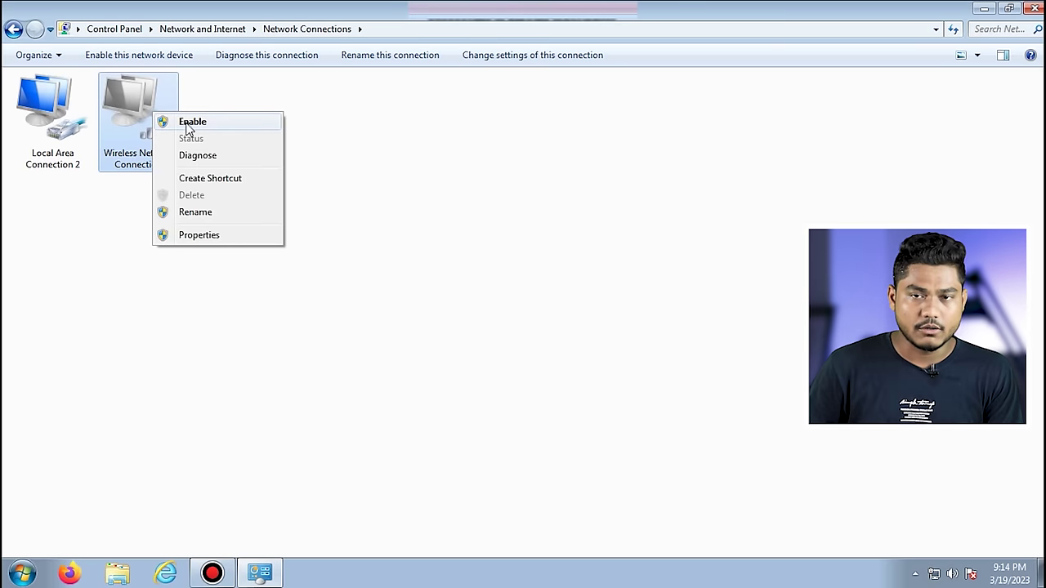
pyautogui.click(219, 126)
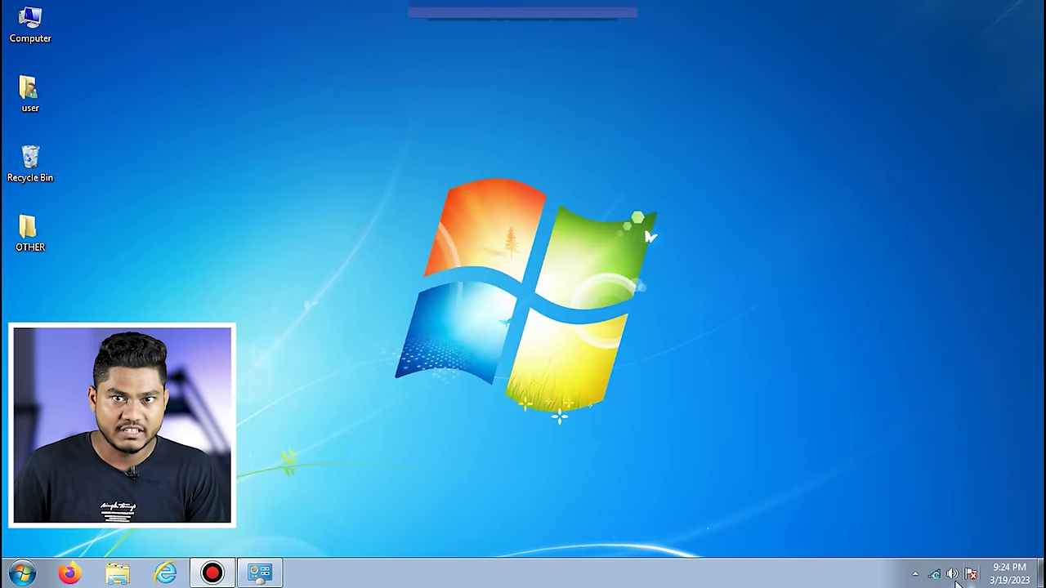
pyautogui.click(934, 573)
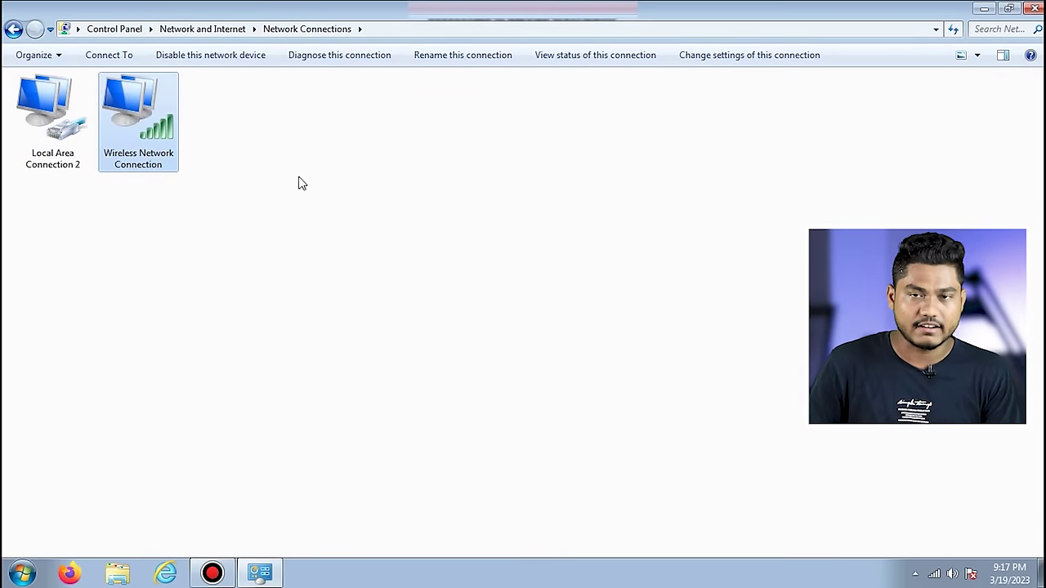
# Step: Open the properties of the Wireless Network Connection and the configuration of its Realtek RTL8188FTV adapter
pyautogui.rightClick(148, 116)
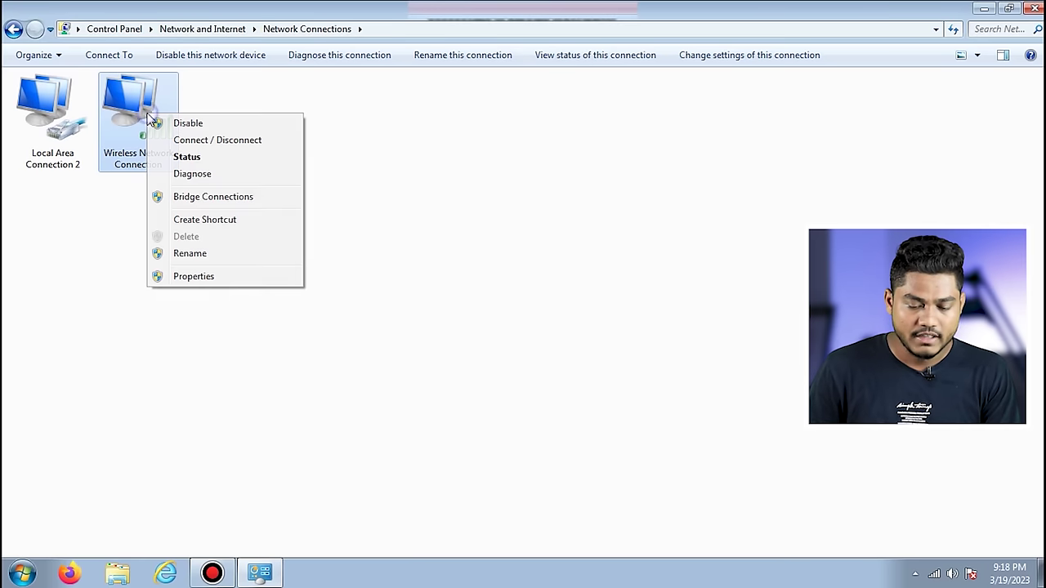
pyautogui.click(215, 280)
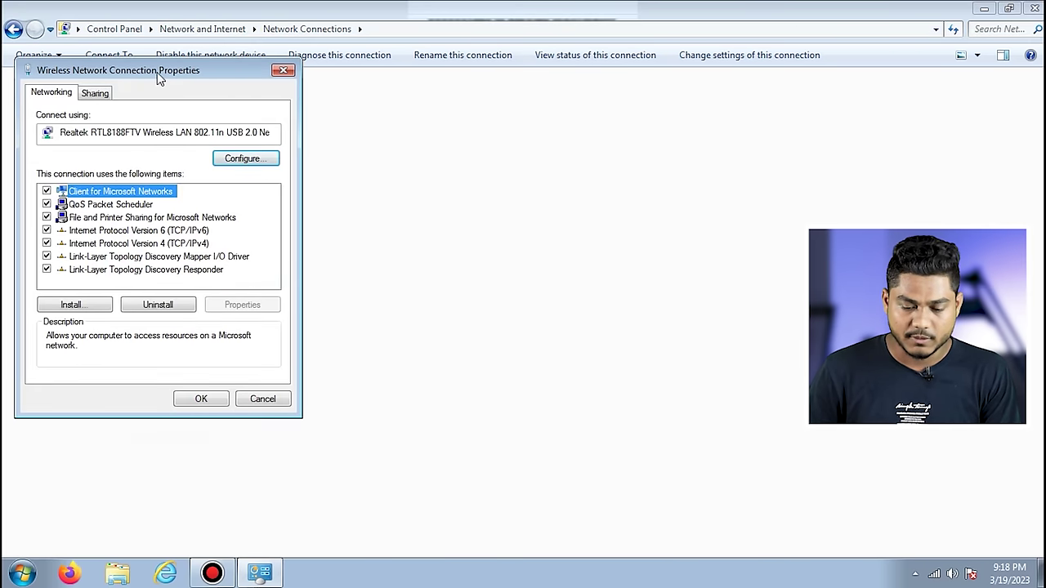
pyautogui.moveTo(157, 71); pyautogui.dragTo(420, 96)
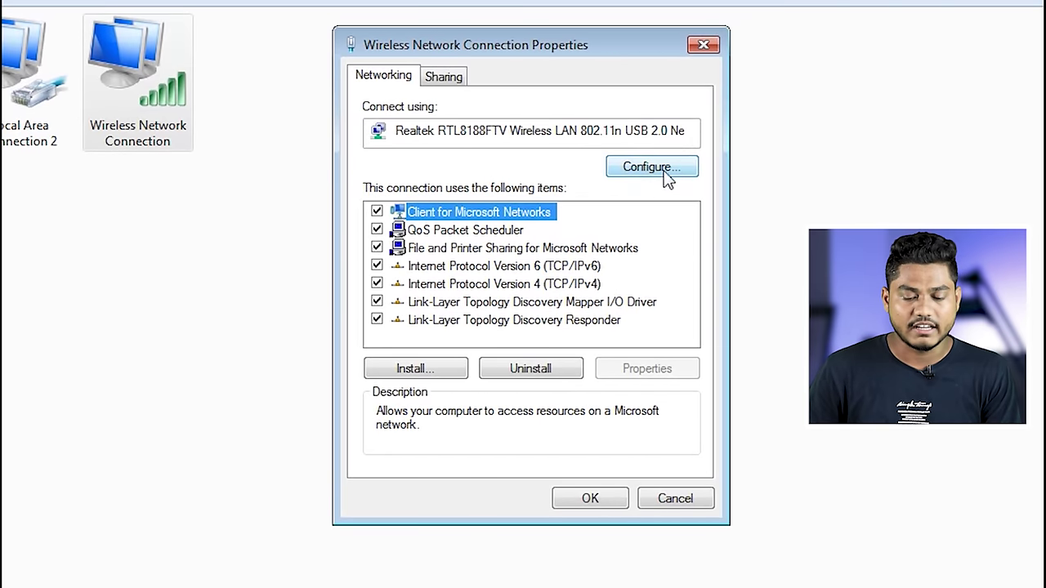
pyautogui.click(652, 167)
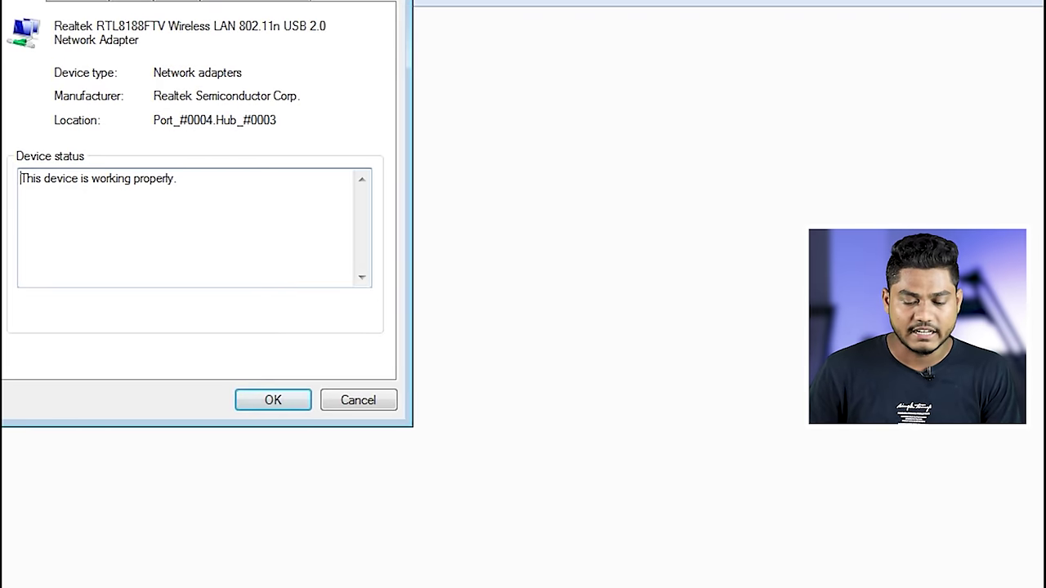
pyautogui.moveTo(184, 0); pyautogui.dragTo(532, 106)
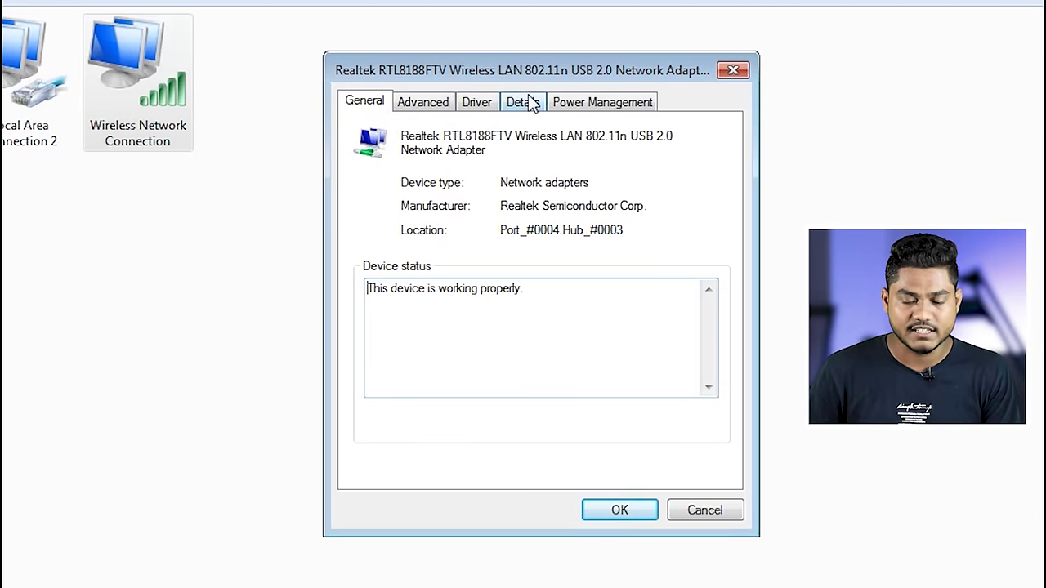
# Step: Search automatically for updated driver software for the Realtek wireless adapter and close the update wizard
pyautogui.click(482, 104)
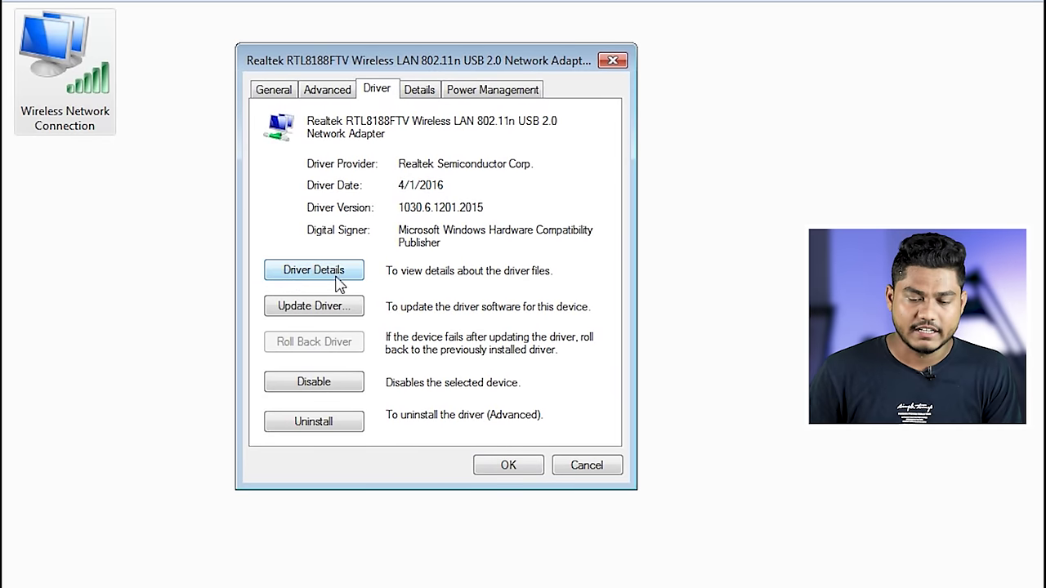
pyautogui.click(343, 315)
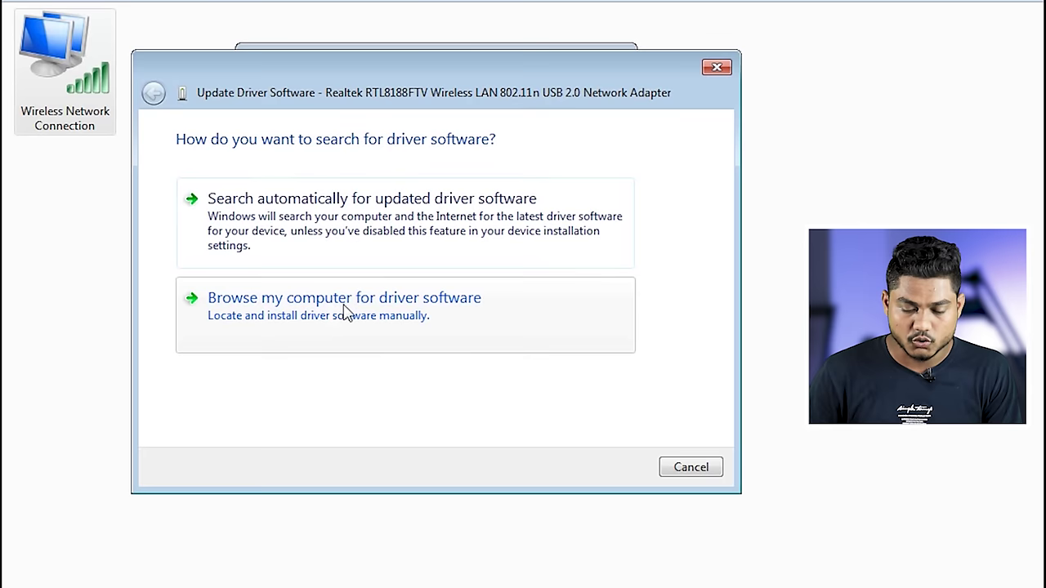
pyautogui.click(576, 208)
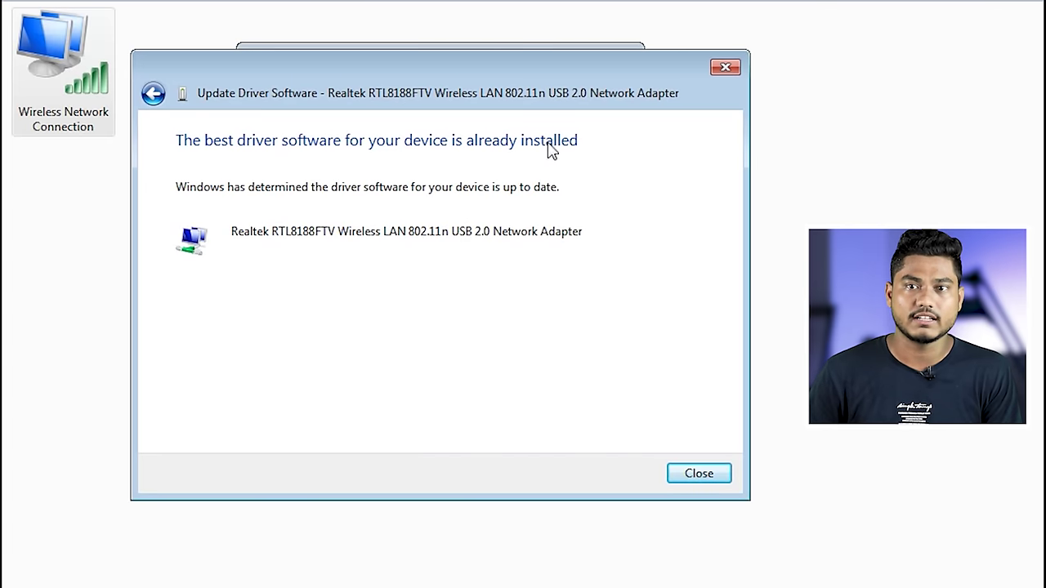
pyautogui.click(702, 474)
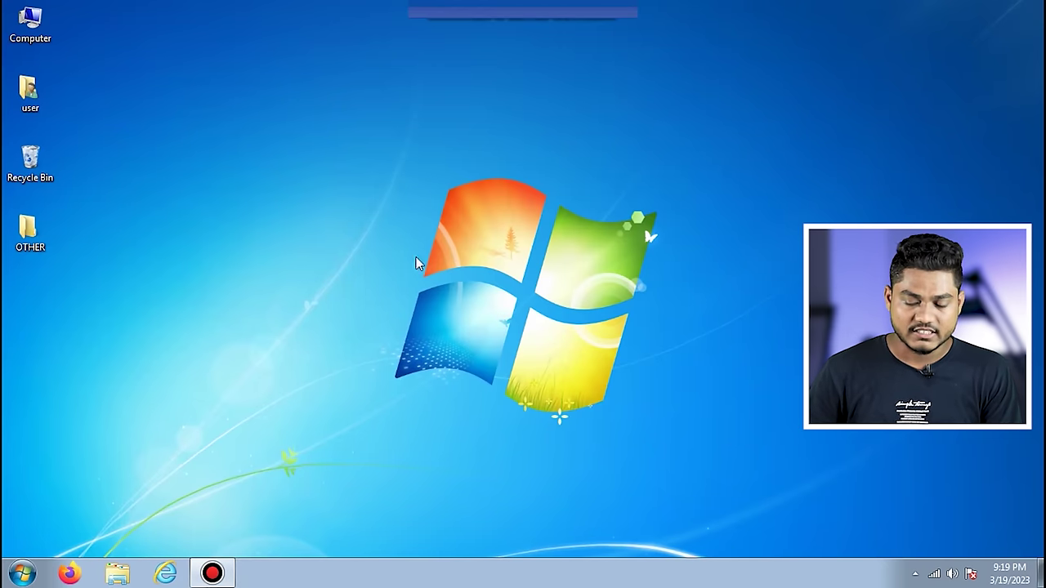
# Step: Open Device Manager from Control Panel and expand the Network adapters category
pyautogui.click(22, 574)
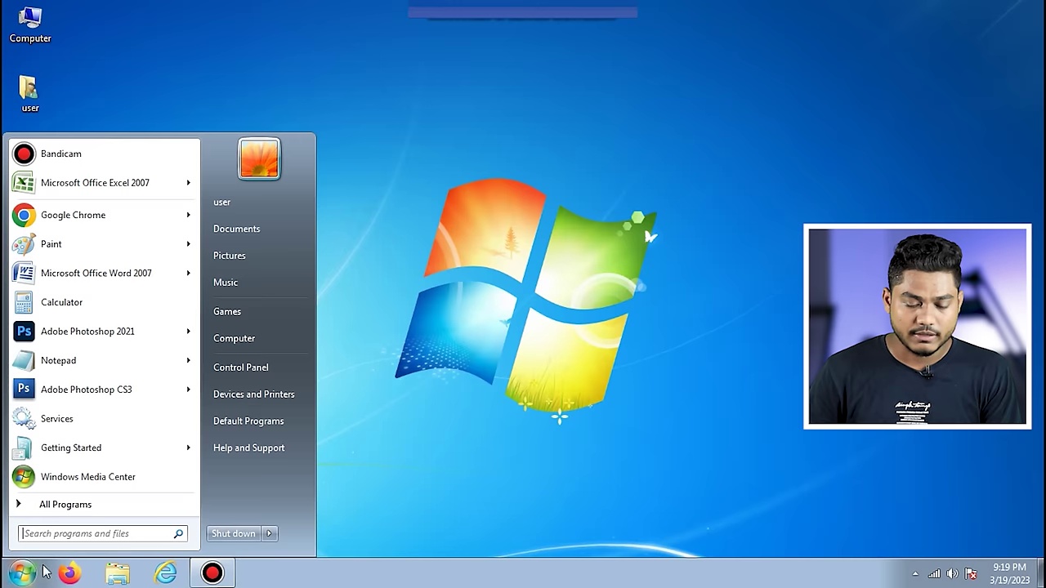
pyautogui.click(280, 369)
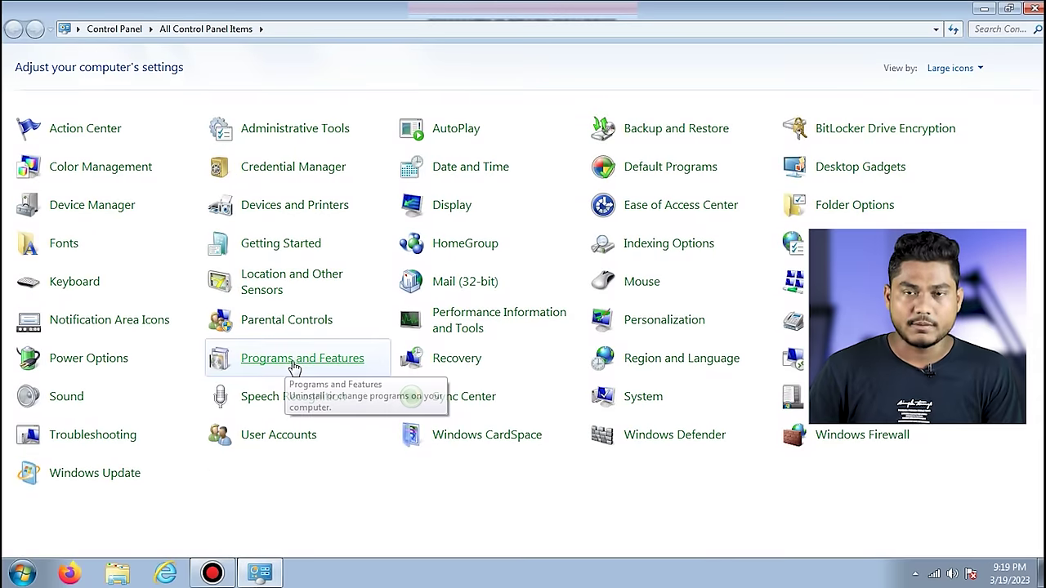
pyautogui.click(123, 210)
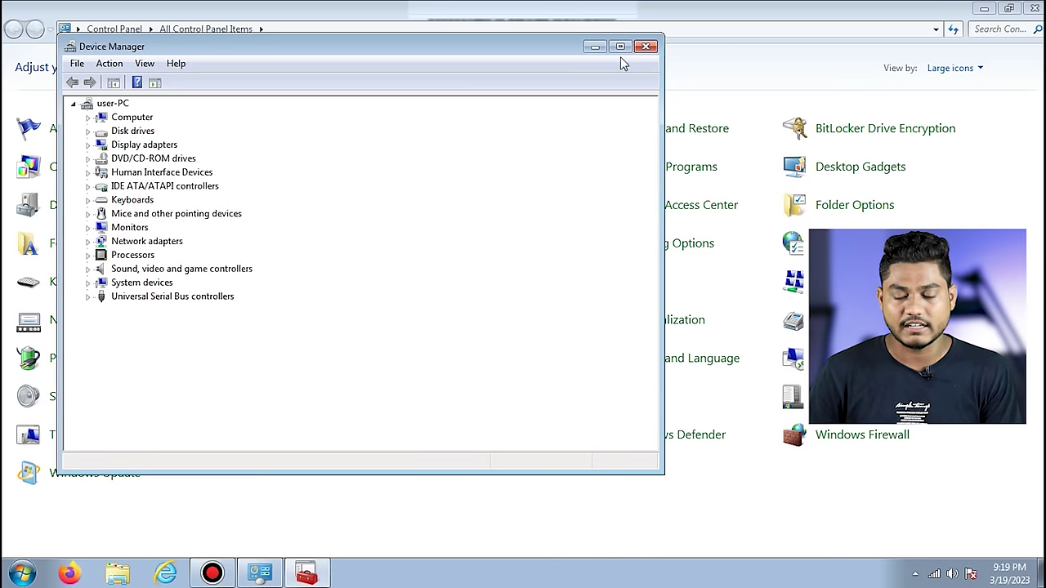
pyautogui.moveTo(472, 53); pyautogui.dragTo(601, 81)
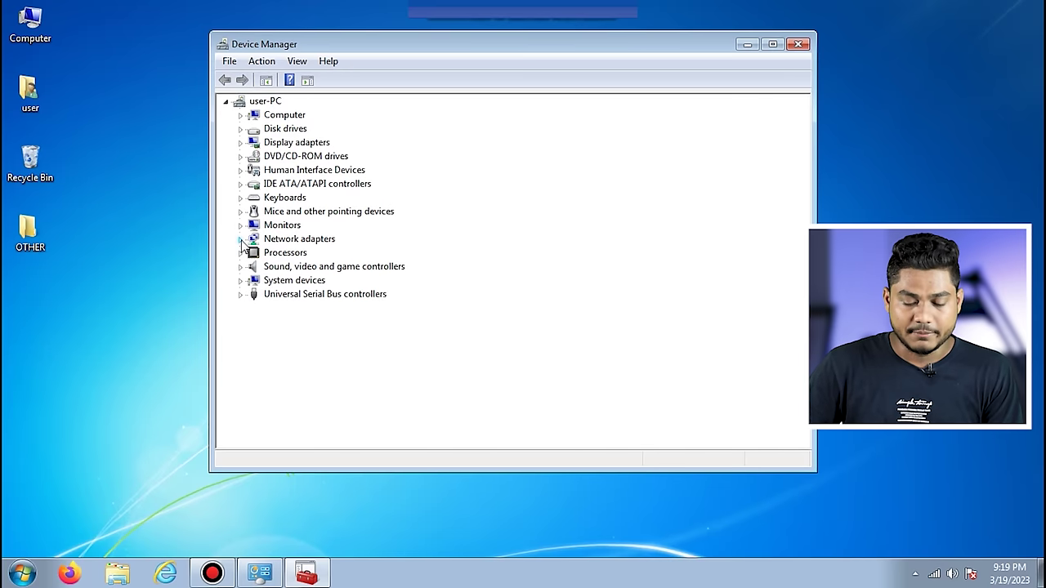
pyautogui.doubleClick(296, 238)
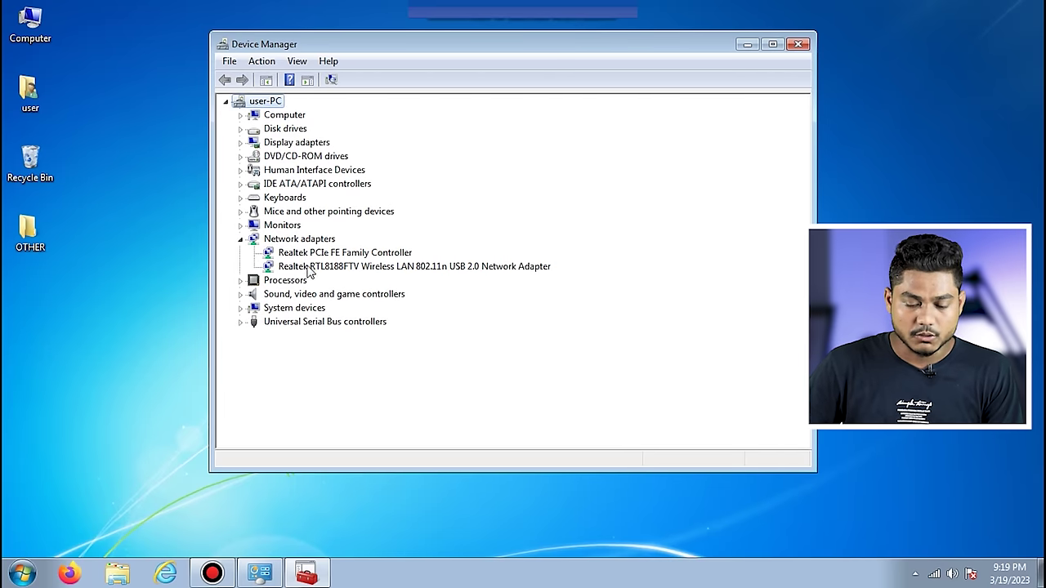
# Step: Scan for hardware changes from the Realtek RTL8188FTV wireless network adapter
pyautogui.click(373, 268)
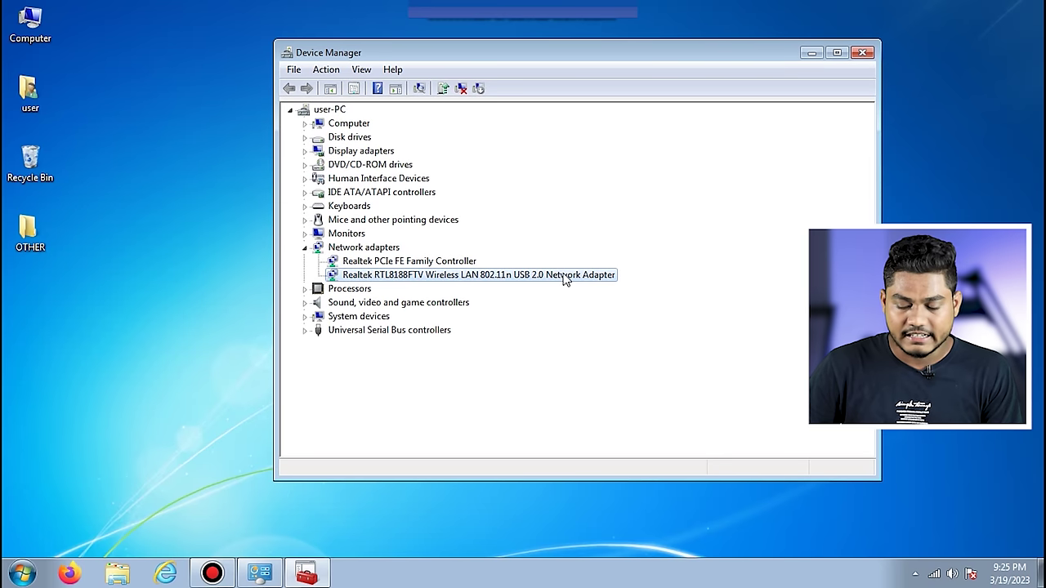
pyautogui.rightClick(564, 276)
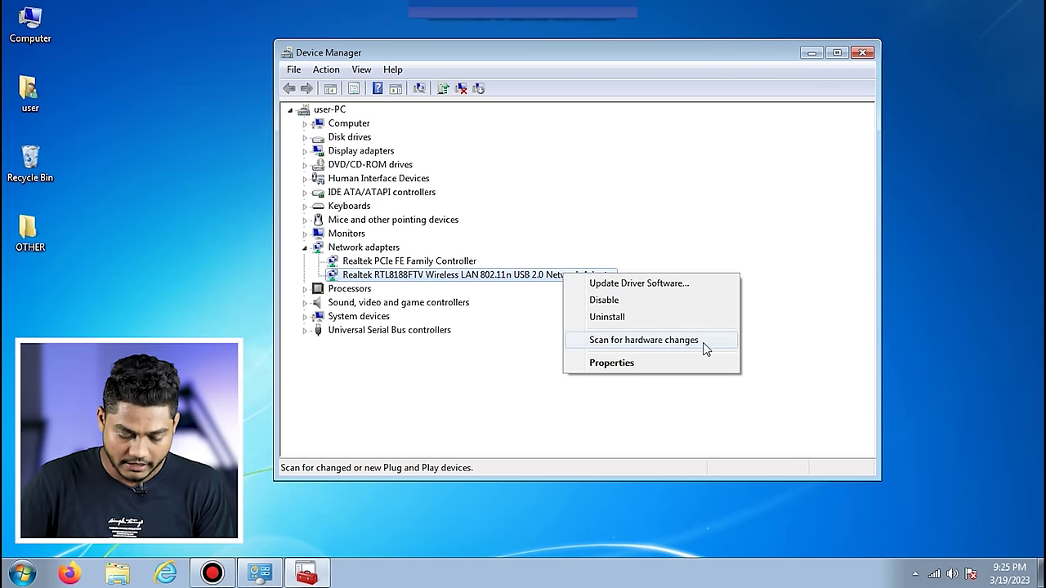
pyautogui.click(702, 342)
# Step: Connect to the Redmi Note 11T 5G wireless network and select its entry in the network list
pyautogui.click(938, 570)
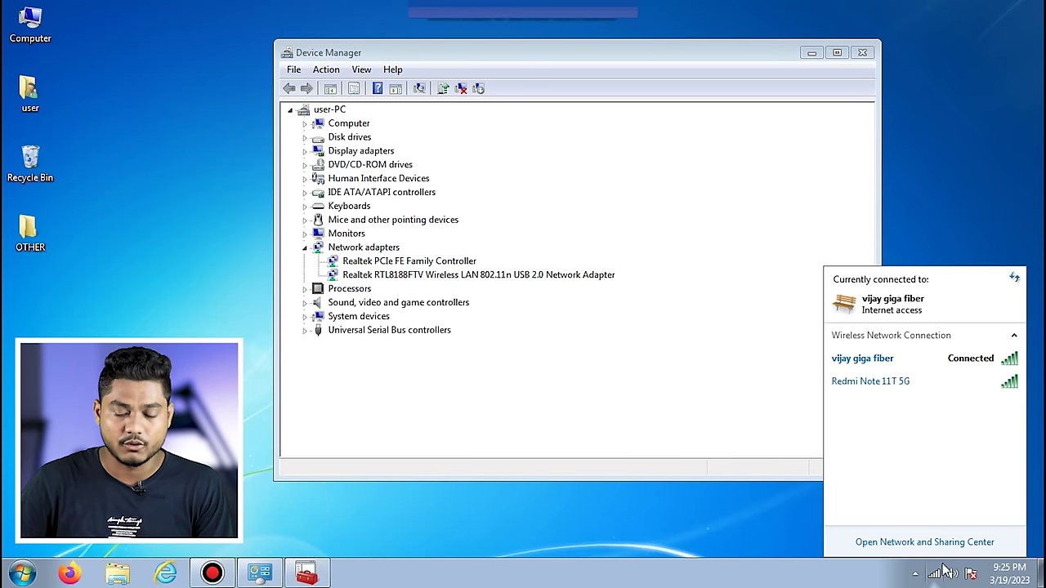
pyautogui.moveTo(872, 363)
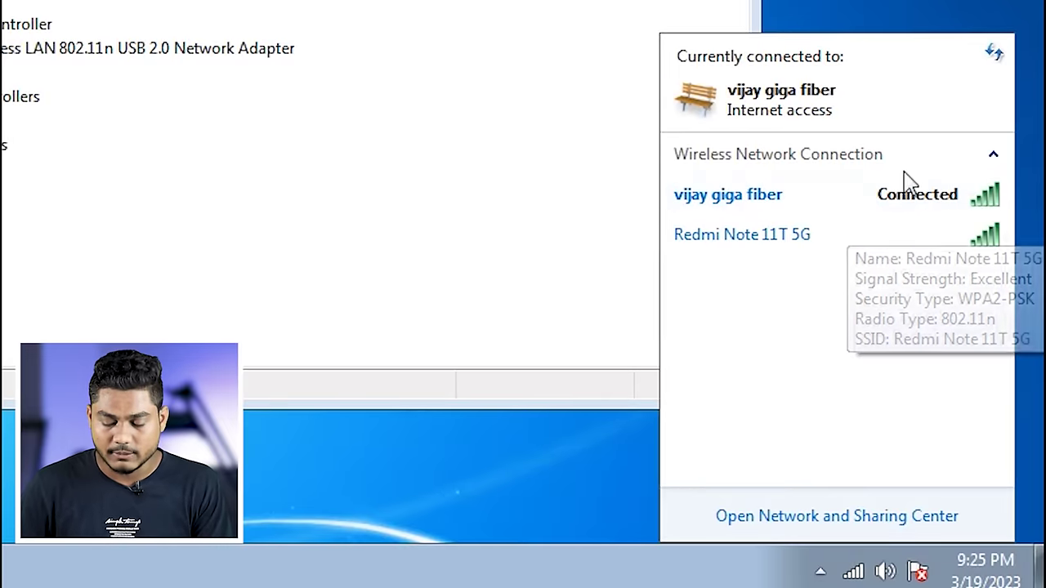
pyautogui.click(822, 245)
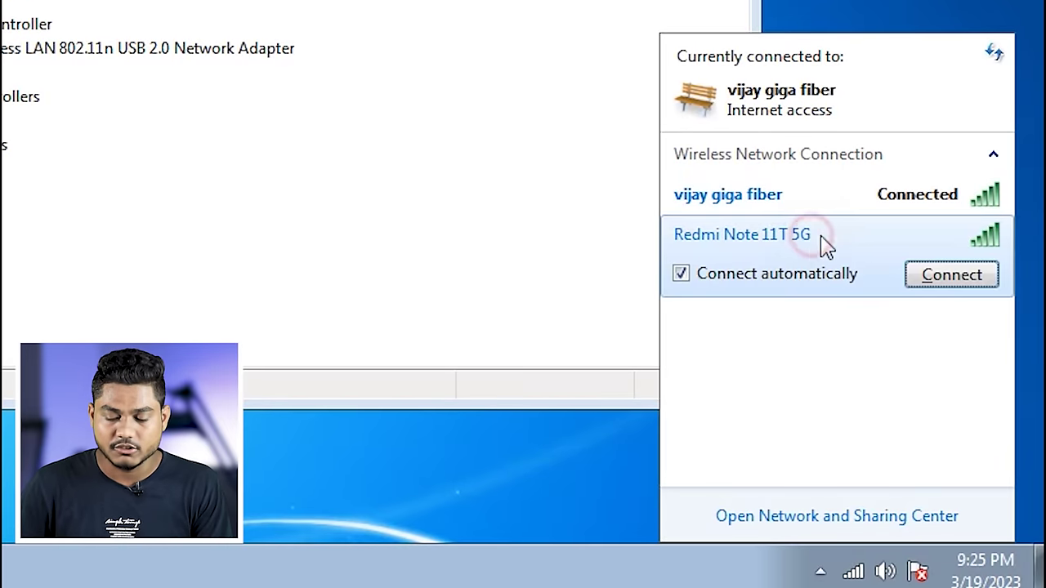
pyautogui.click(952, 282)
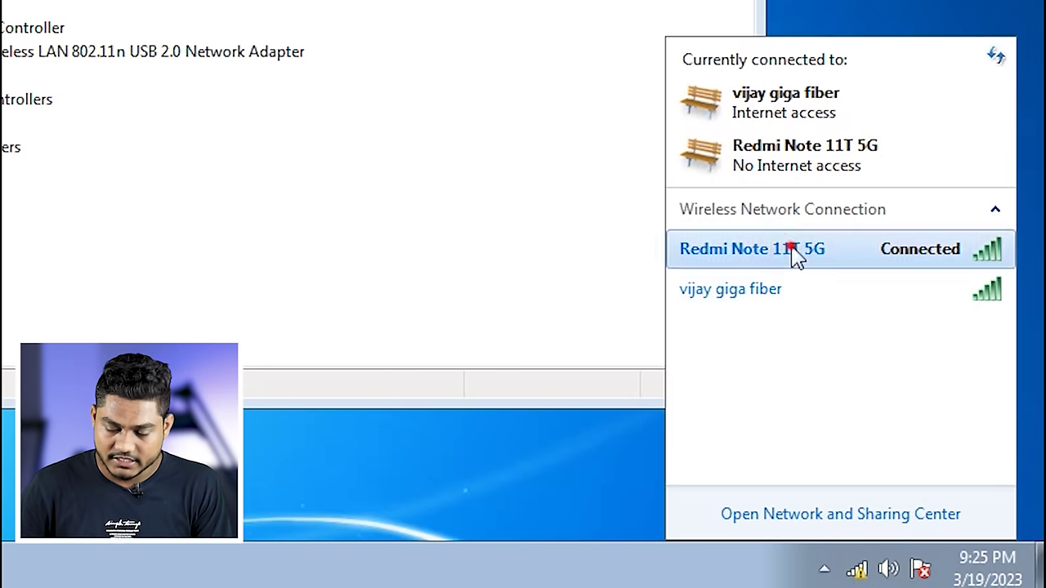
pyautogui.click(793, 249)
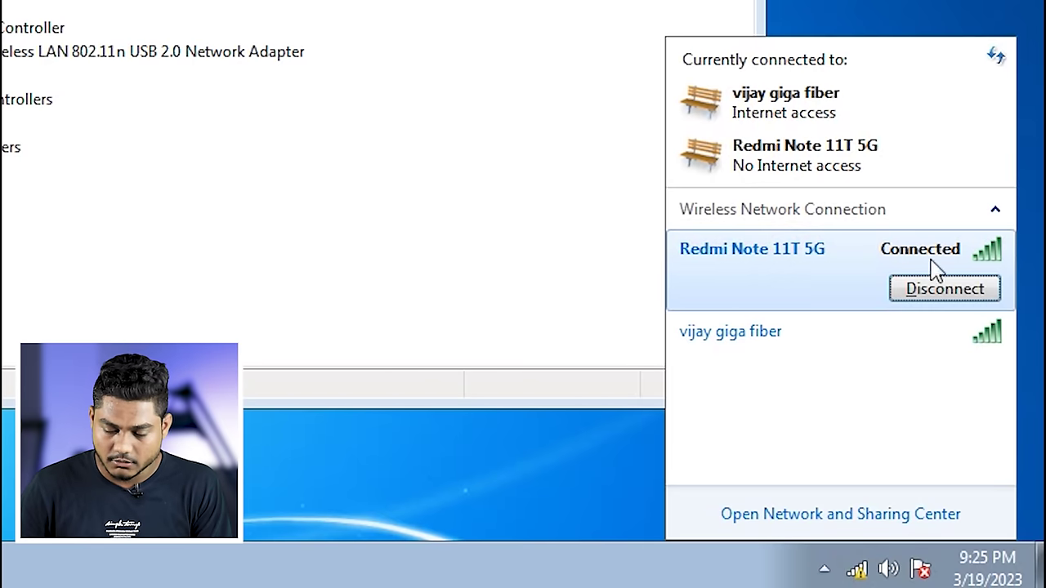